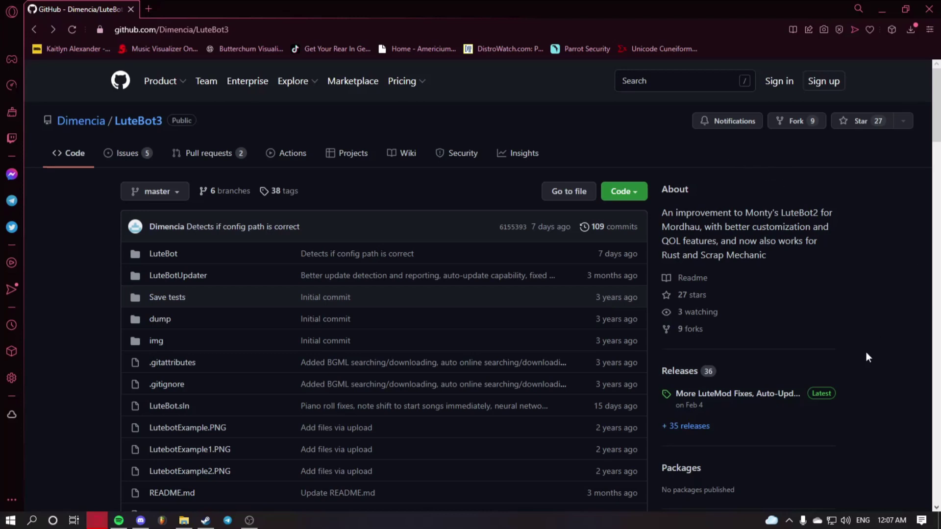
# Download LuteBot.3.3.3.zip from the v3.3.3 release assets and save it into LM Tut.
pyautogui.click(712, 395)
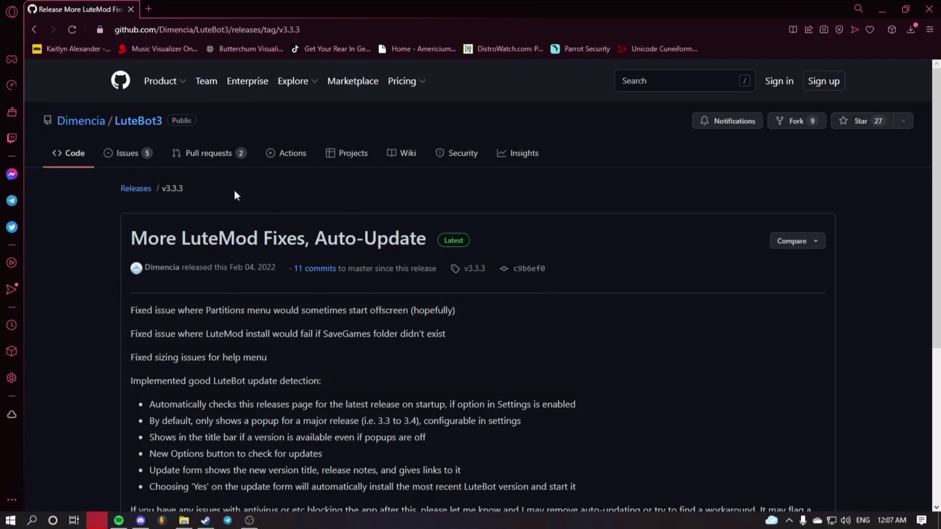
pyautogui.scroll(-5, 586, 190)
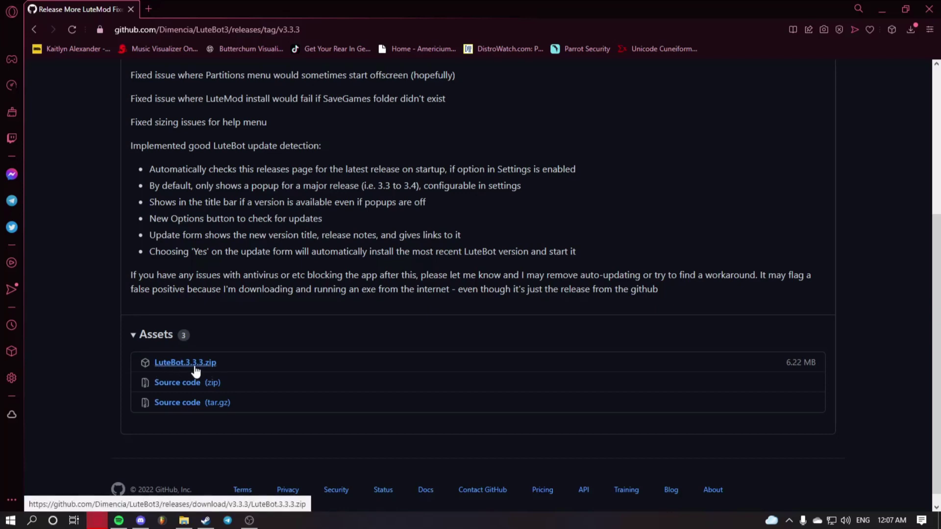
pyautogui.click(195, 365)
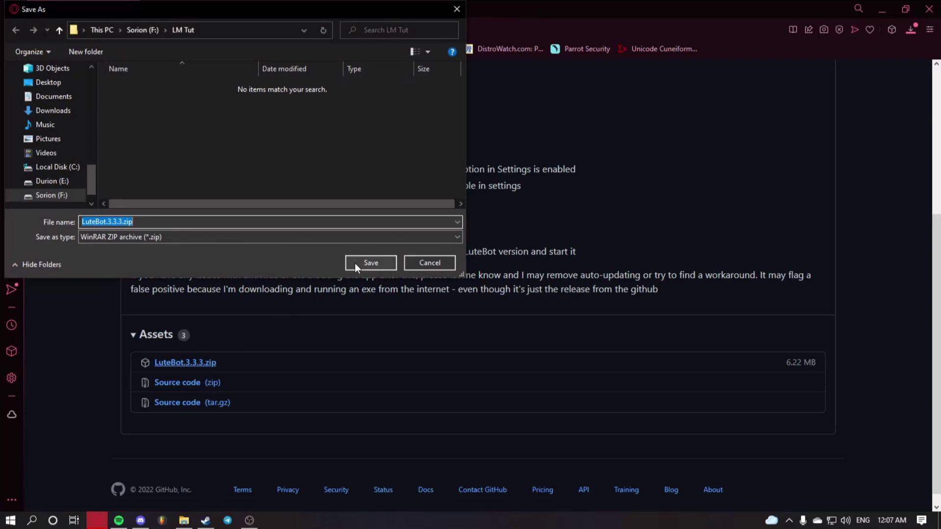
pyautogui.click(355, 263)
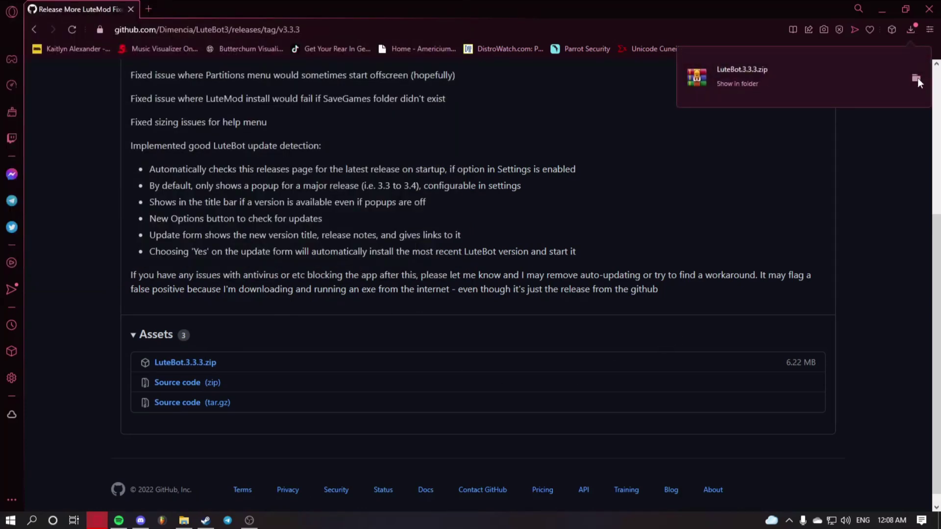
# Extract LuteBot.3.3.3.zip directly into the LM Tut folder.
pyautogui.click(916, 78)
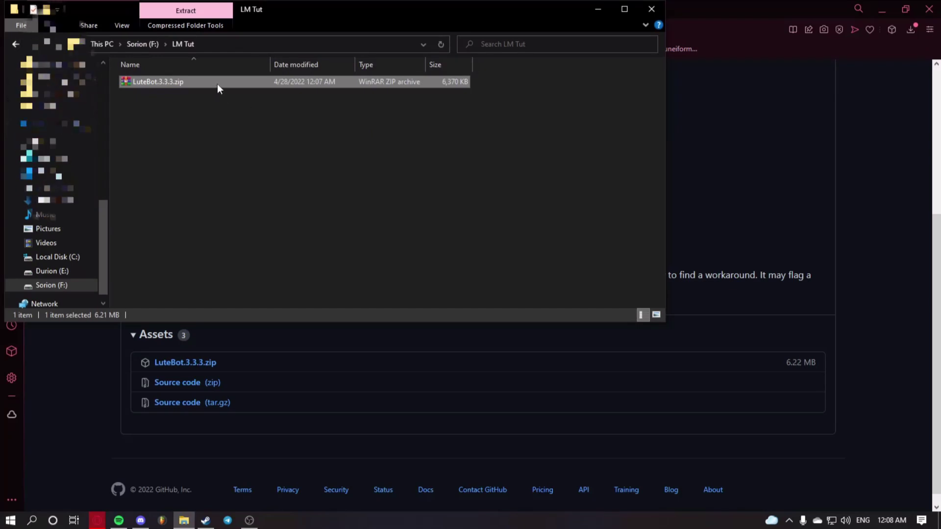
pyautogui.press('F2')
pyautogui.press('Escape')
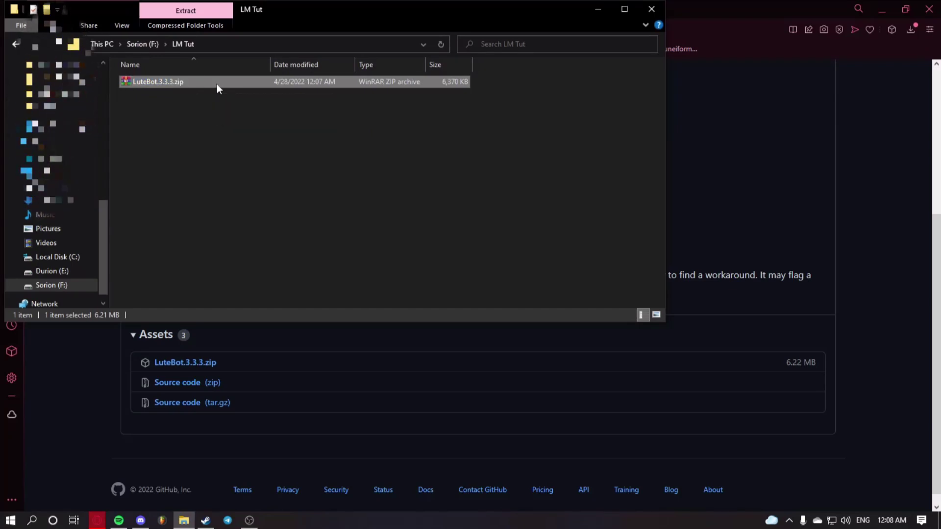
pyautogui.rightClick(218, 84)
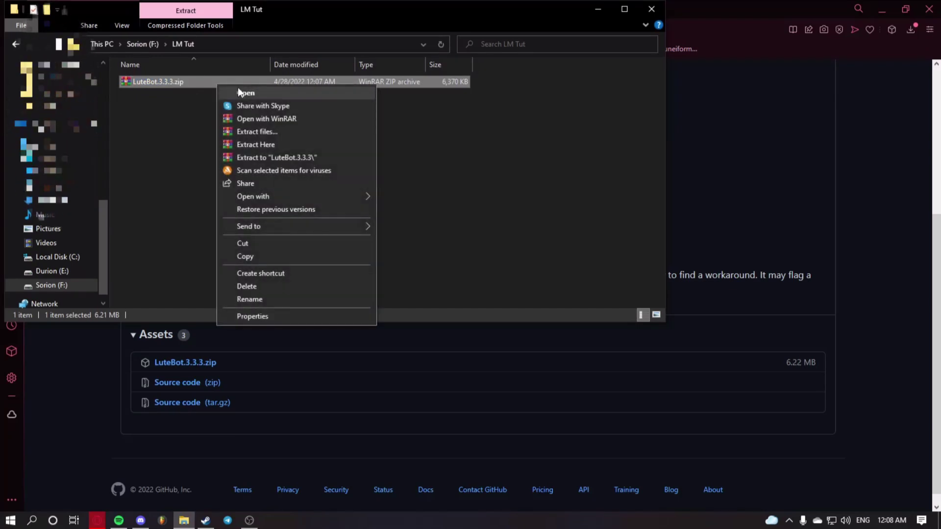
pyautogui.click(263, 145)
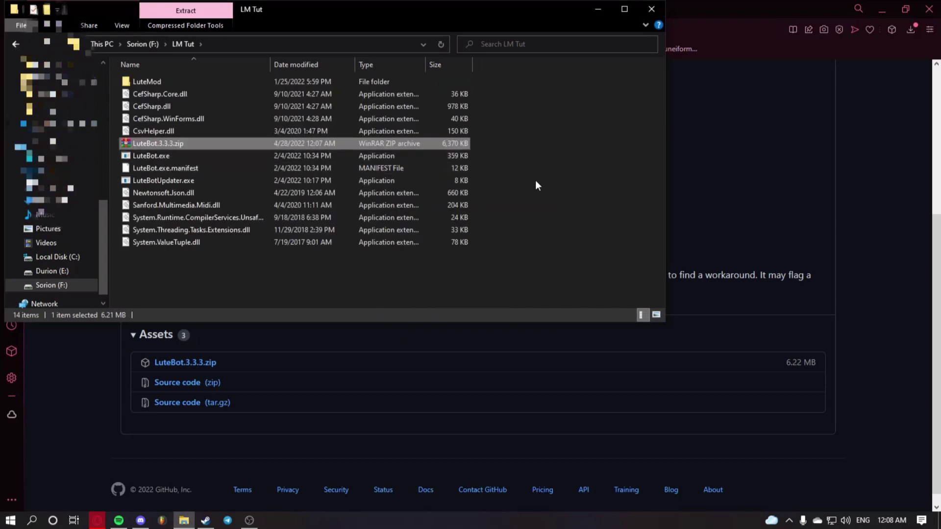
# Permanently delete the LuteBot.3.3.3.zip archive.
pyautogui.hotkey('shift', 'Delete')
pyautogui.press('Return')
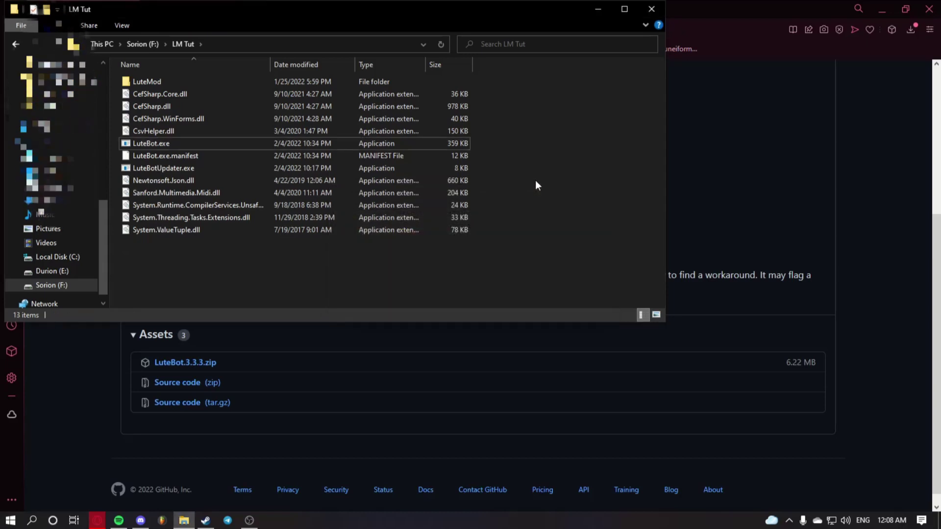
pyautogui.moveTo(167, 293); pyautogui.dragTo(194, 279)
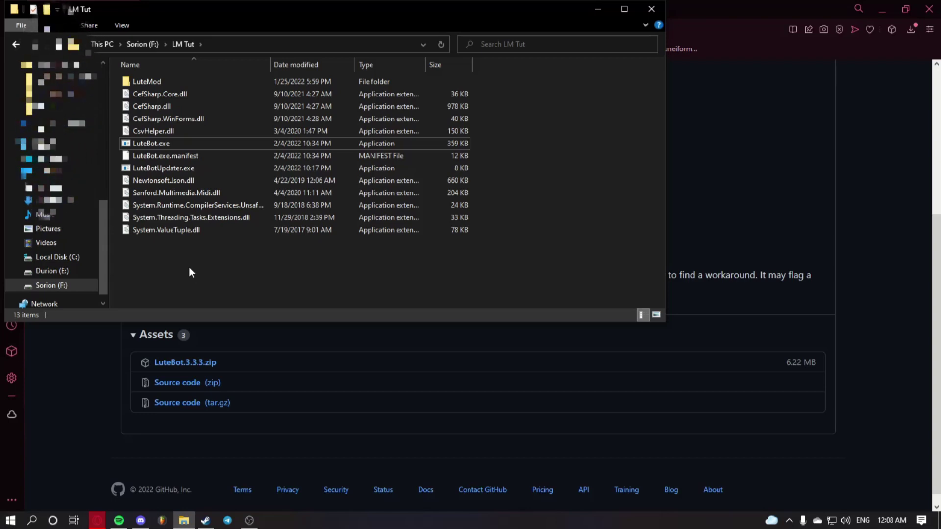
# Launch LuteBot.exe and decline the Install LuteMod prompt.
pyautogui.click(170, 145)
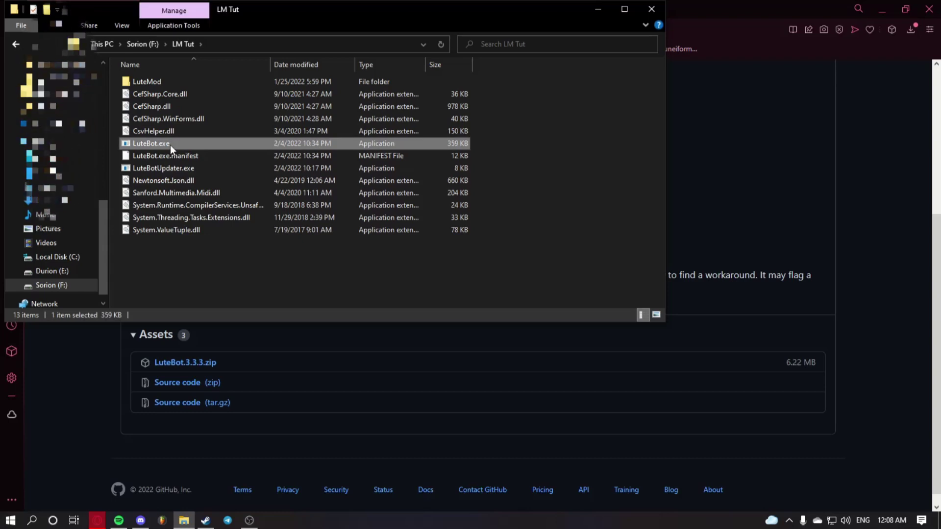
pyautogui.click(195, 151)
pyautogui.click(204, 142)
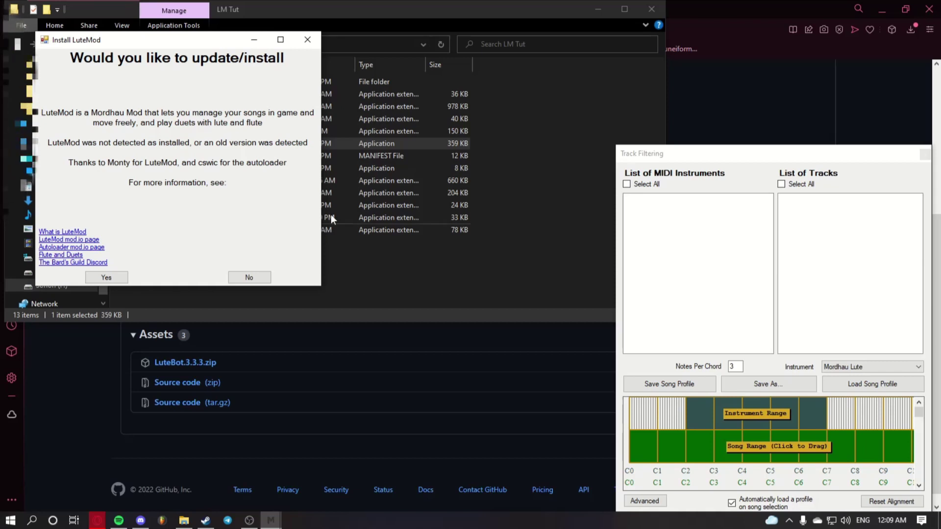
pyautogui.moveTo(151, 37); pyautogui.dragTo(384, 49)
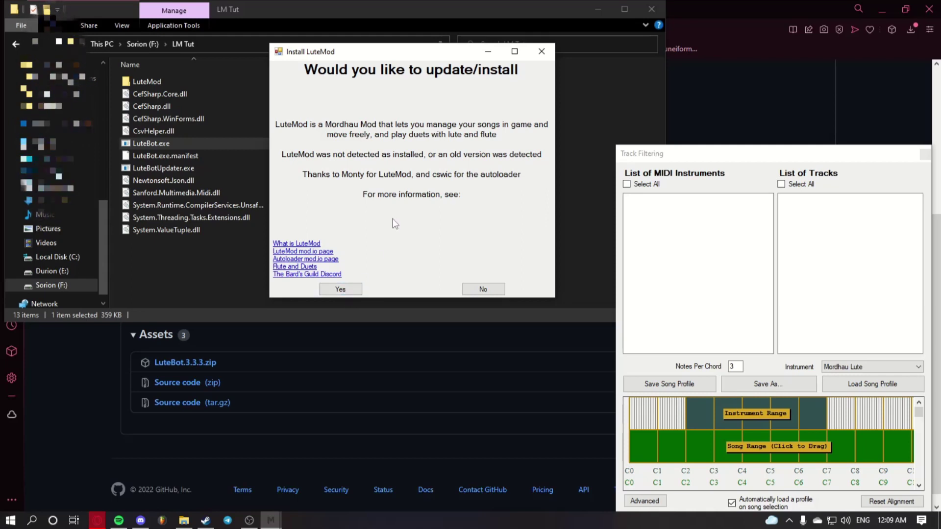
pyautogui.click(481, 290)
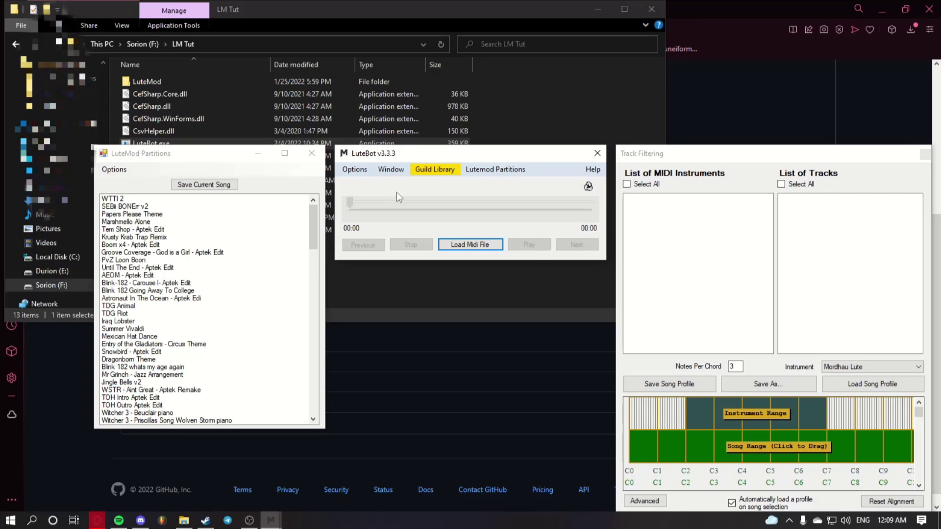
# Load the Nirvana Smells Like Teen Spirit MIDI found by searching the midis folder for 'aptek'.
pyautogui.click(441, 246)
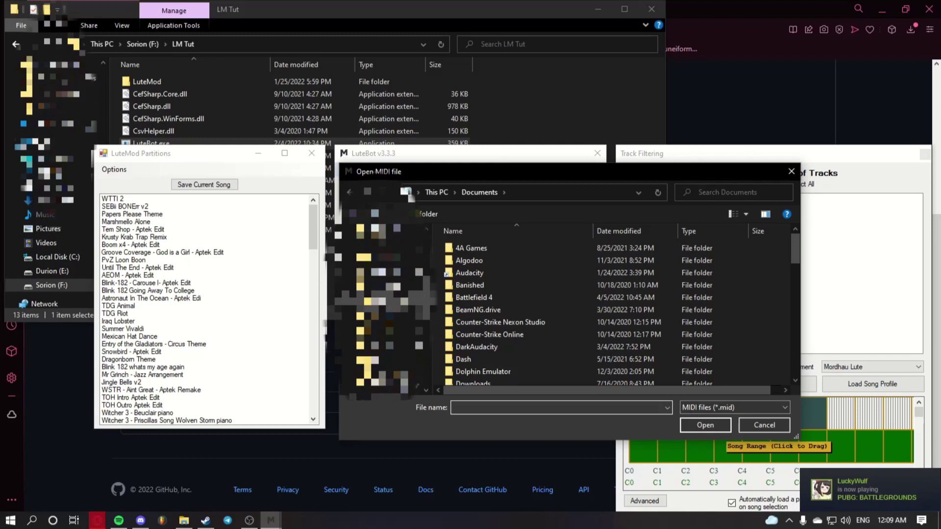
pyautogui.click(378, 317)
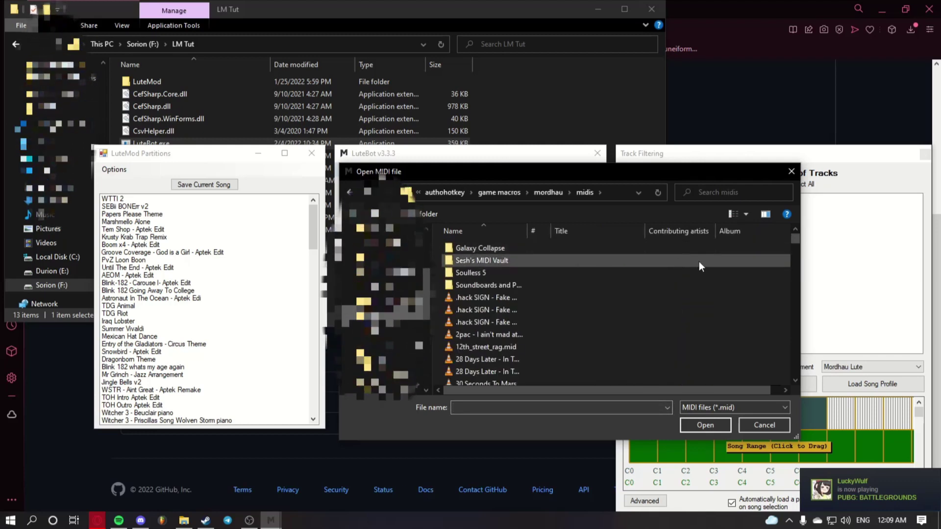
pyautogui.scroll(-4, 699, 260)
pyautogui.click(755, 193)
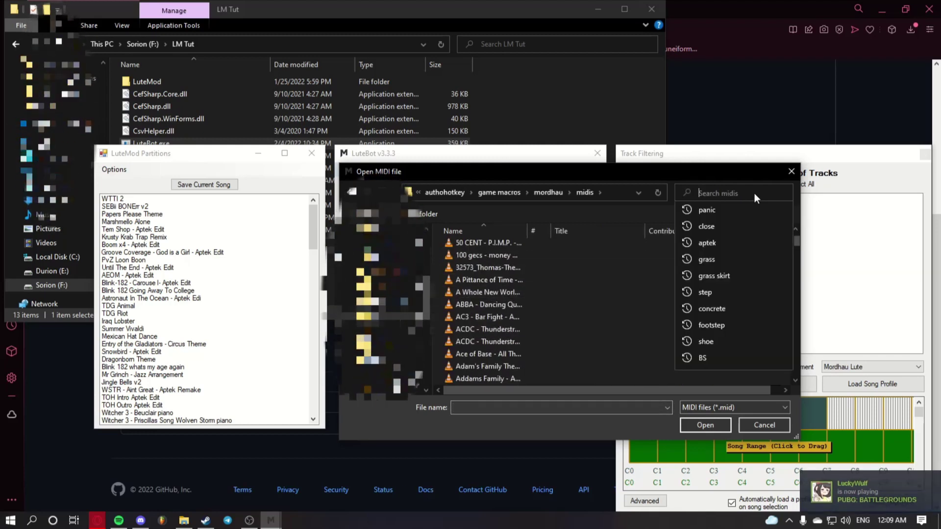
pyautogui.write('aptek')
pyautogui.press('Return')
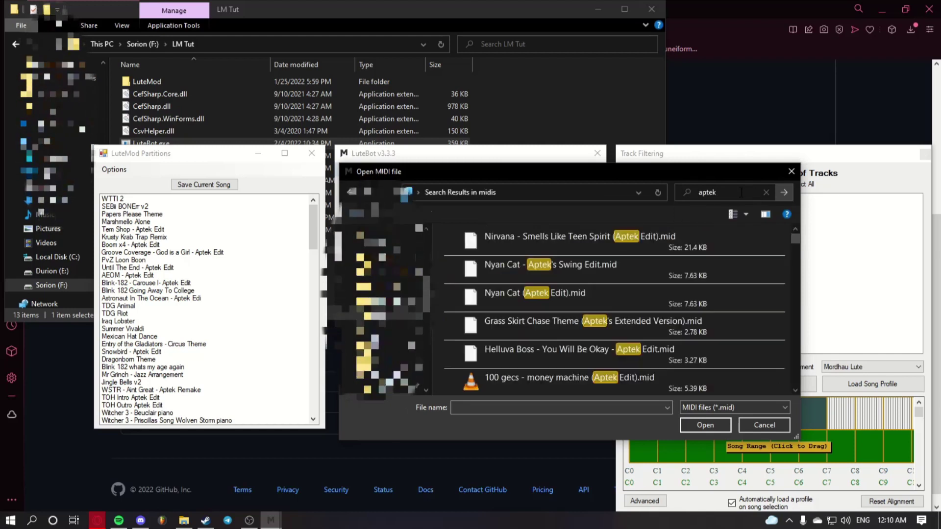
pyautogui.click(626, 245)
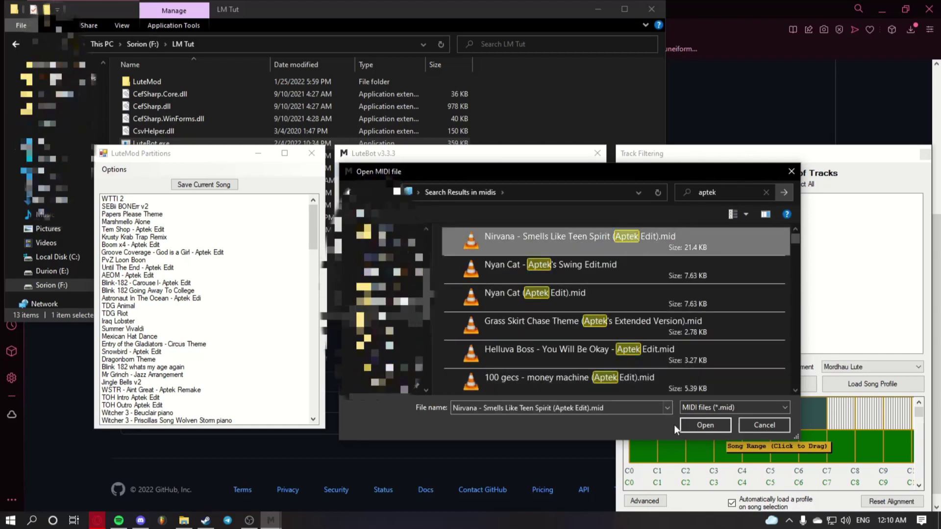
pyautogui.click(690, 425)
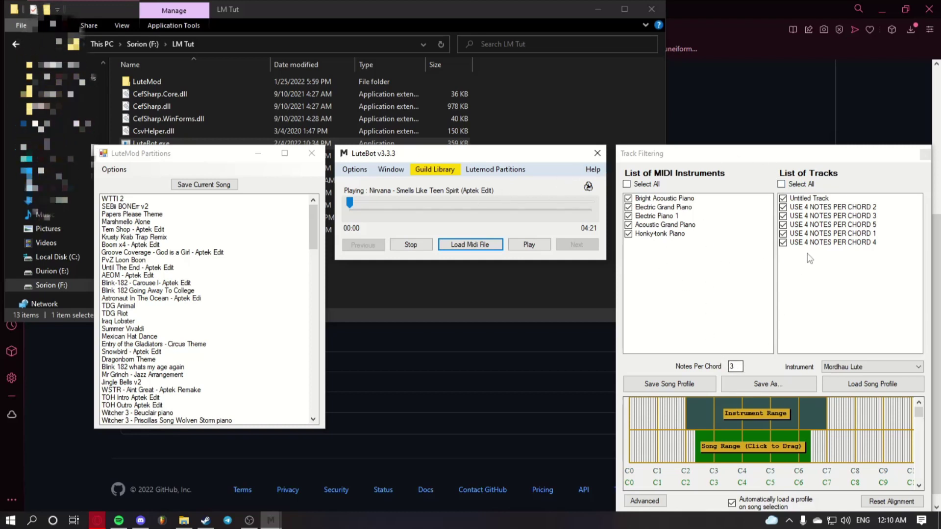
# Change Notes Per Chord from 3 to 4, keeping Mordhau Lute as the instrument.
pyautogui.click(738, 364)
pyautogui.press('BackSpace')
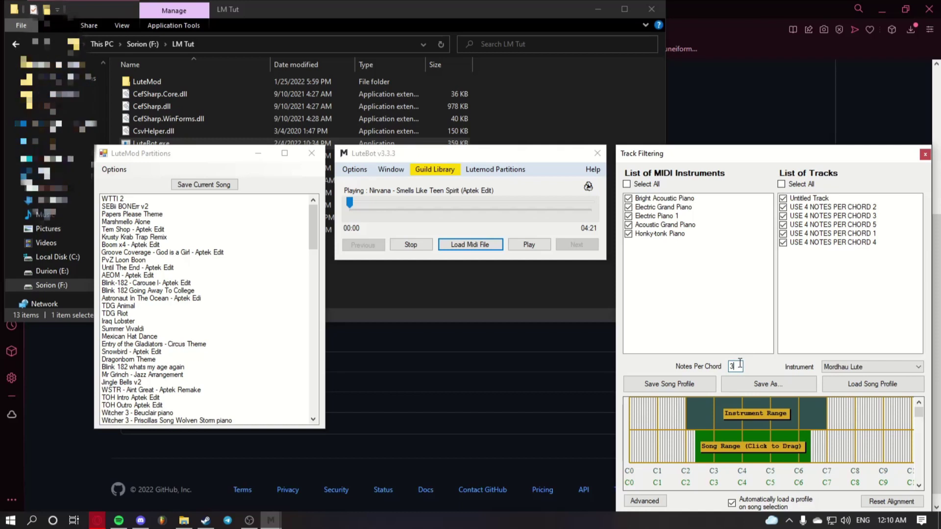
pyautogui.write('$')
pyautogui.press('BackSpace')
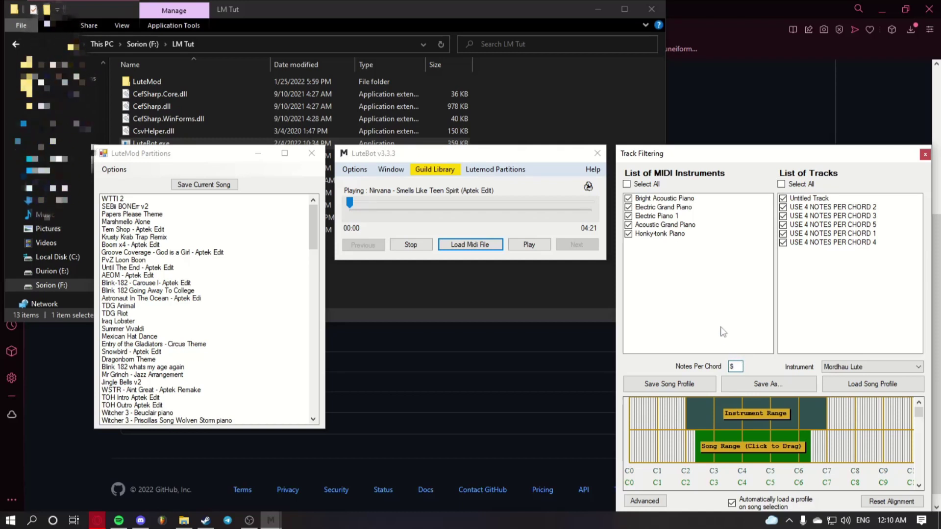
pyautogui.write('4')
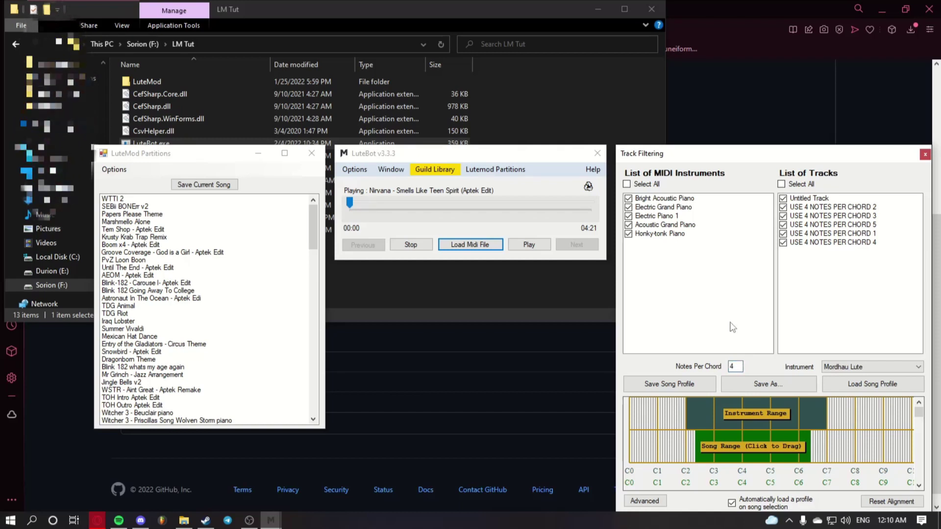
pyautogui.click(833, 366)
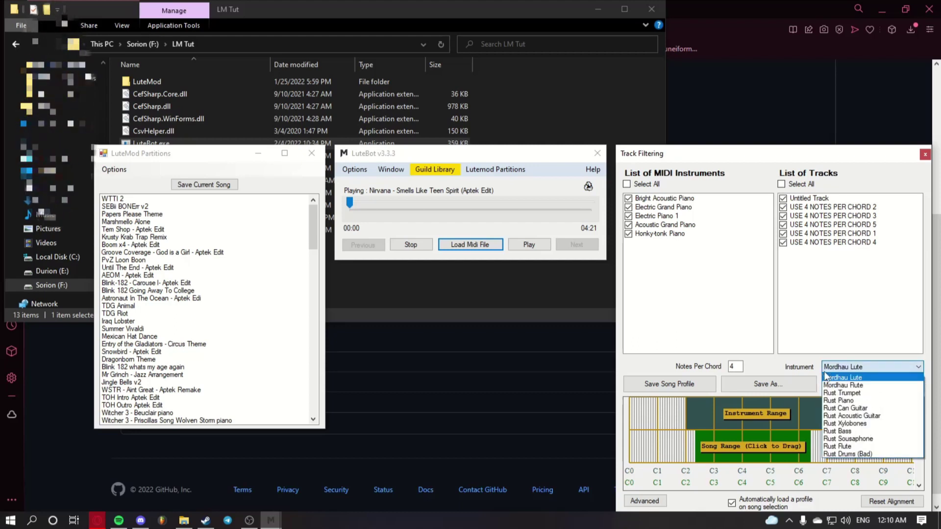
pyautogui.click(834, 367)
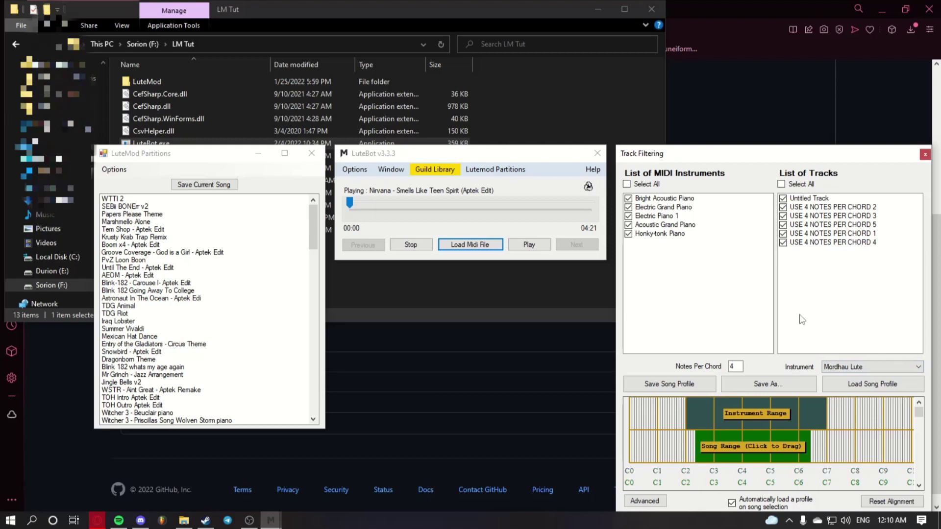
# Save the current song as 'Nirvana - Smells Like Teen Spirit - Aptek Edit', replacing the parentheses with a hyphen.
pyautogui.click(177, 185)
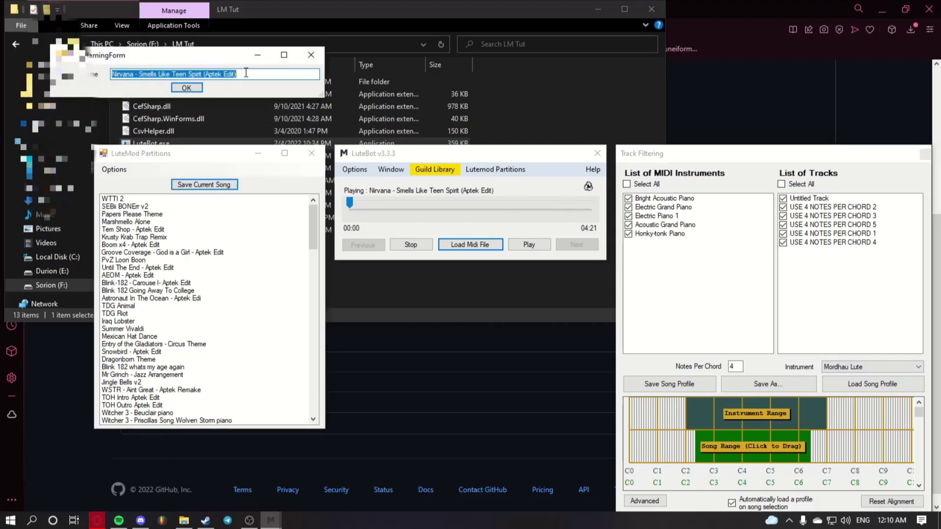
pyautogui.click(246, 73)
pyautogui.press('BackSpace')
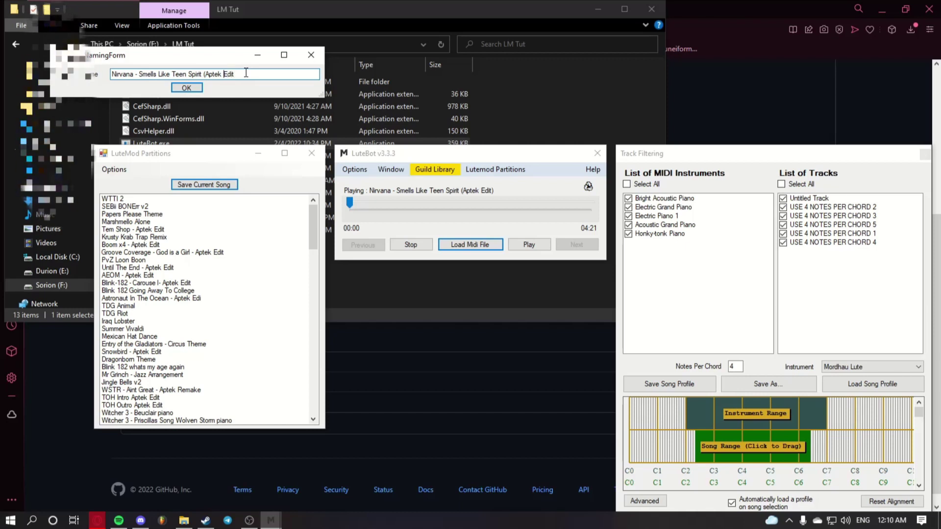
pyautogui.press('Left')
pyautogui.press('Left')
pyautogui.press('Left')
pyautogui.press('Left')
pyautogui.press('Left')
pyautogui.press('BackSpace')
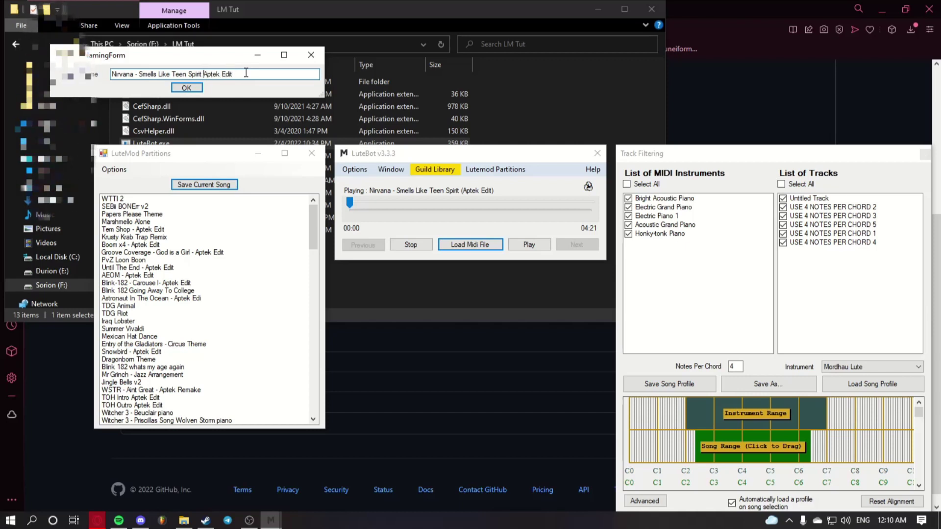
pyautogui.write('-')
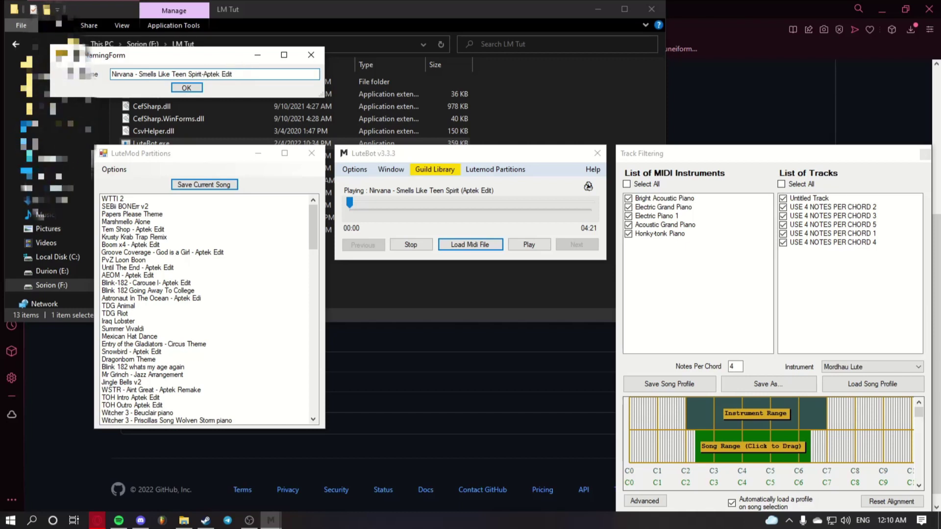
pyautogui.press('Left')
pyautogui.press('Left')
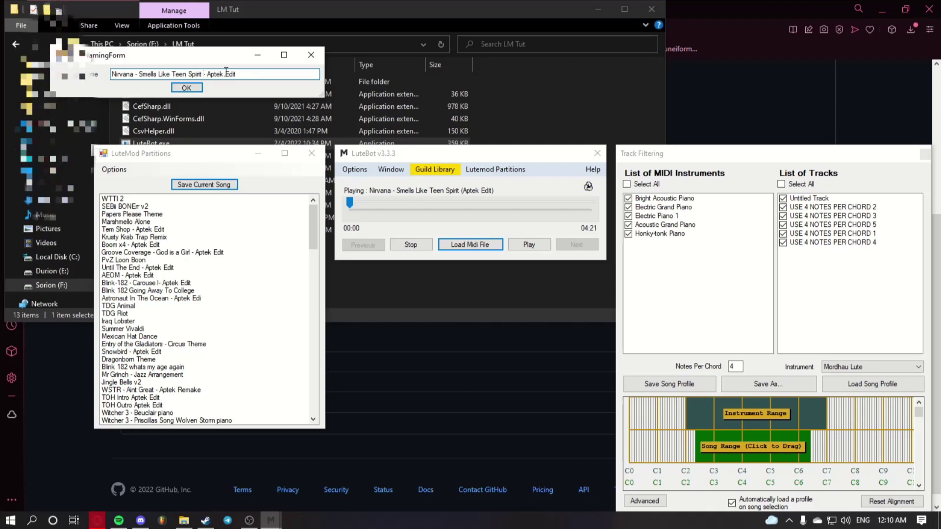
pyautogui.click(190, 88)
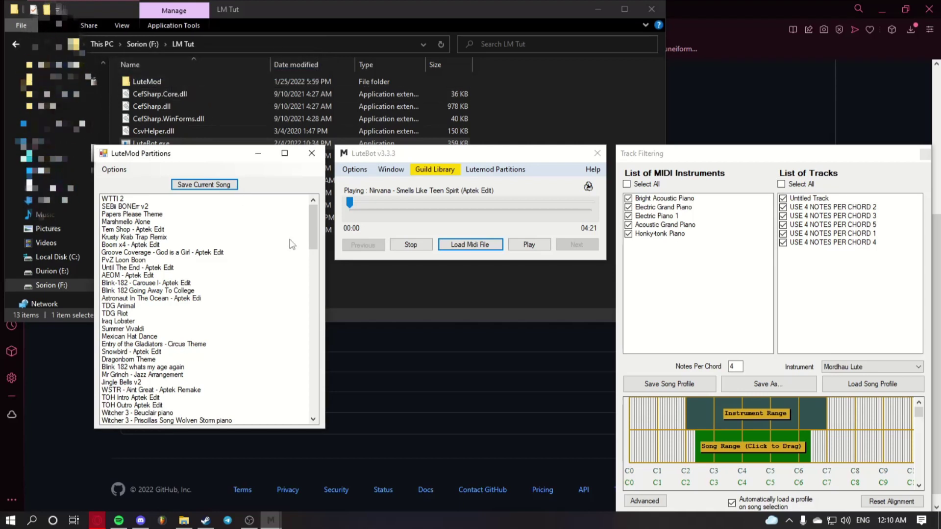
# Scroll the LuteMod Partitions list to the bottom to confirm the new Nirvana entry.
pyautogui.moveTo(311, 231); pyautogui.dragTo(320, 406)
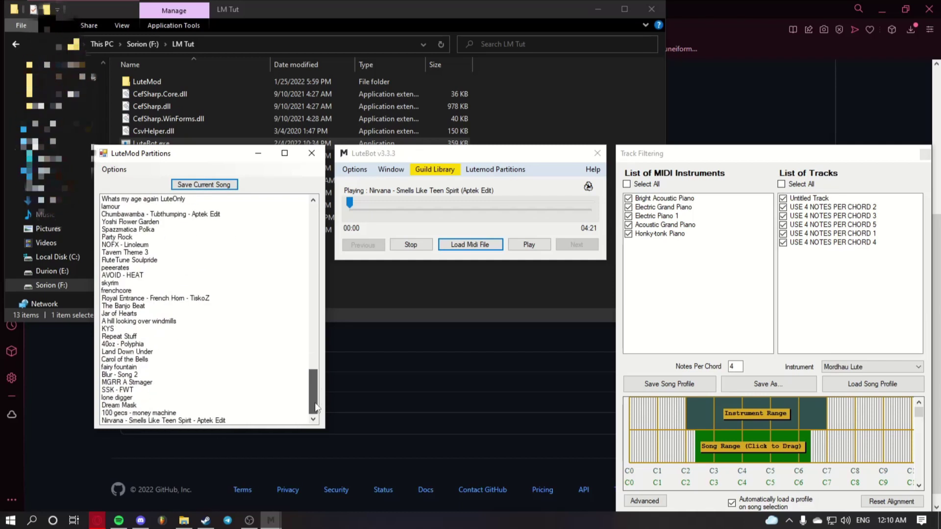